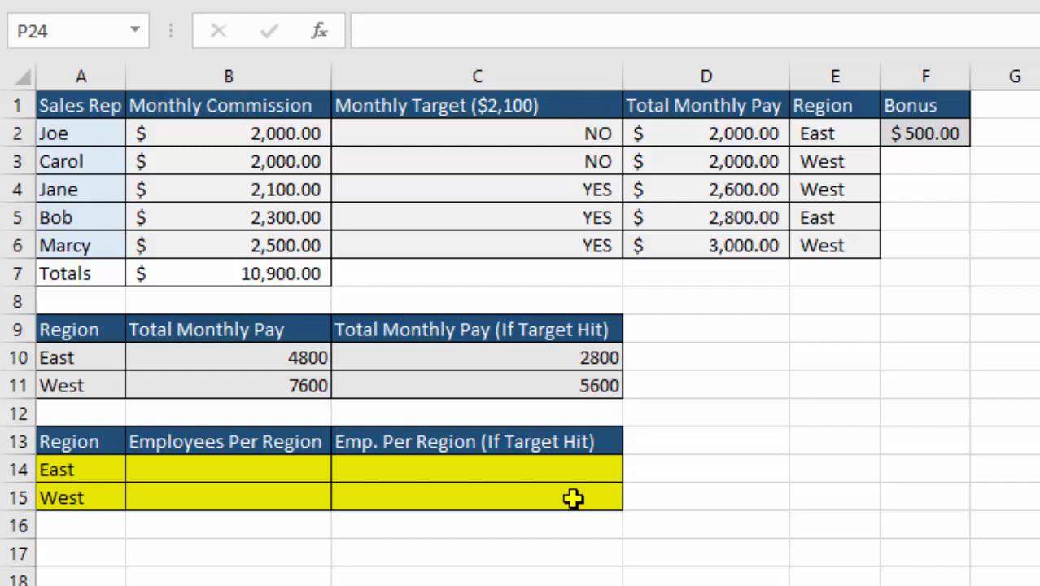
# Enter a COUNTIF formula in B14 that counts East employees, with range E2:E6 and criterion A14
pyautogui.click(249, 471)
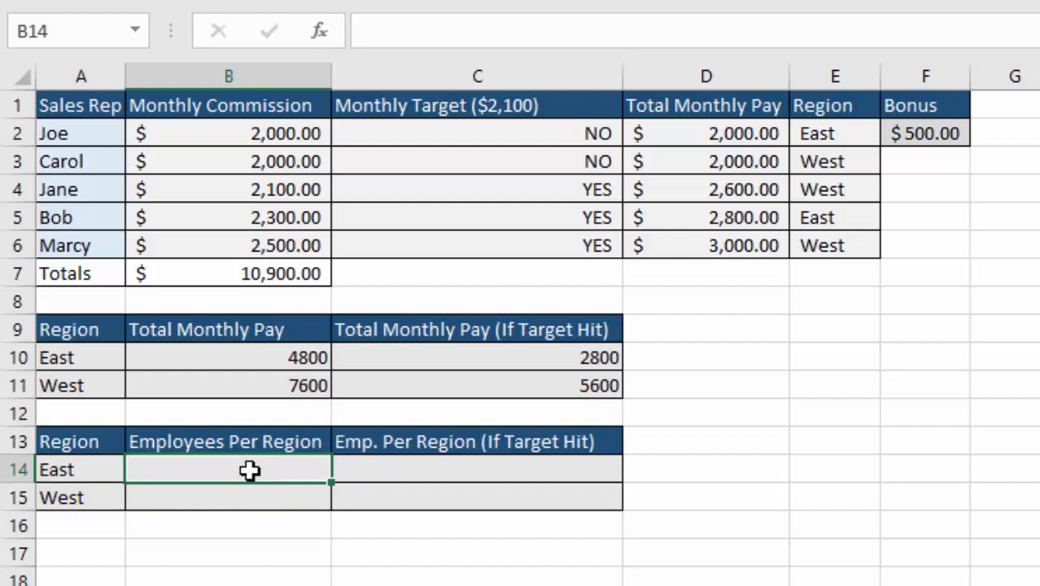
pyautogui.write('=')
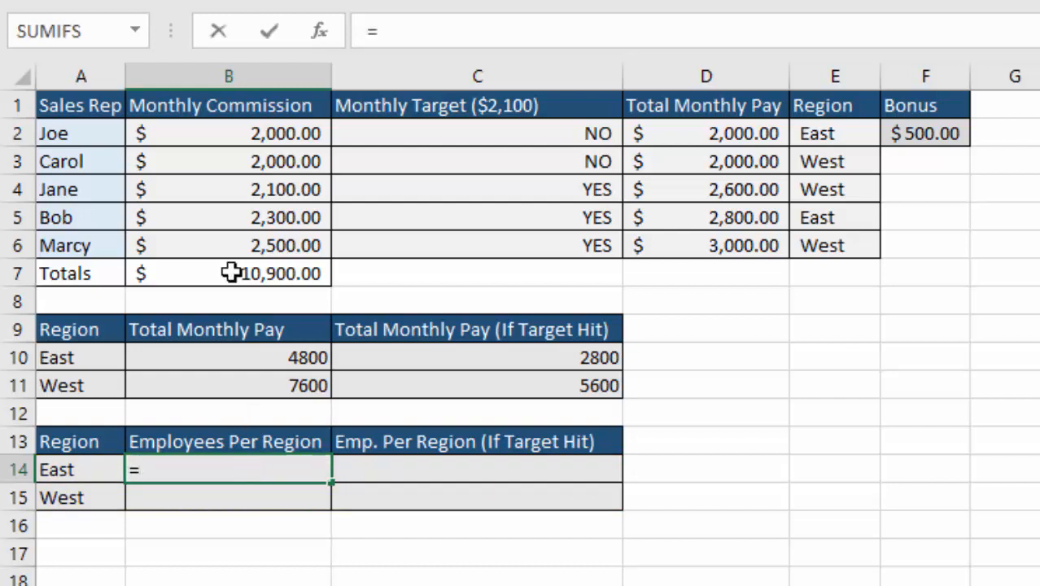
pyautogui.click(137, 32)
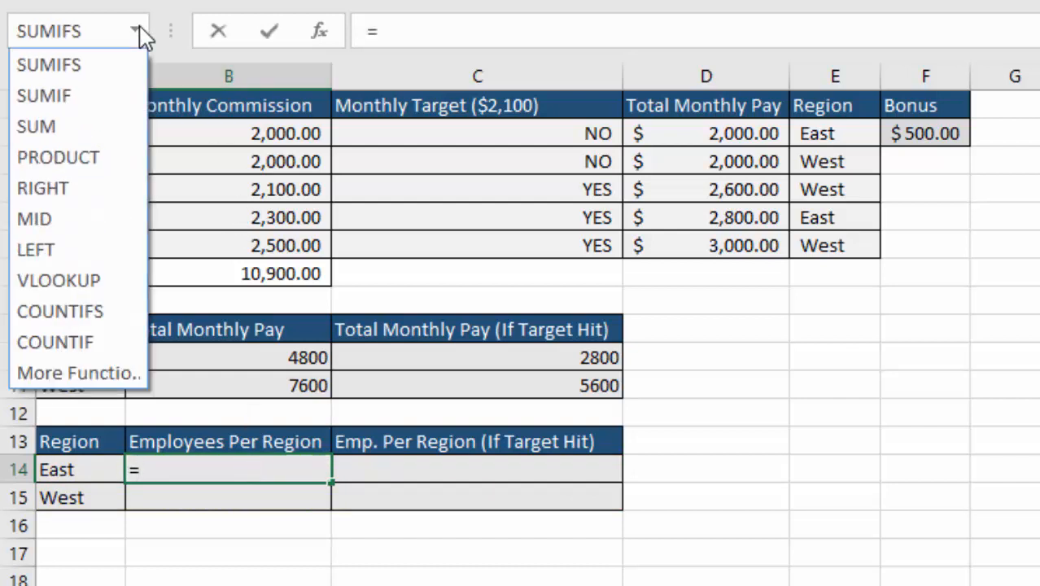
pyautogui.click(58, 349)
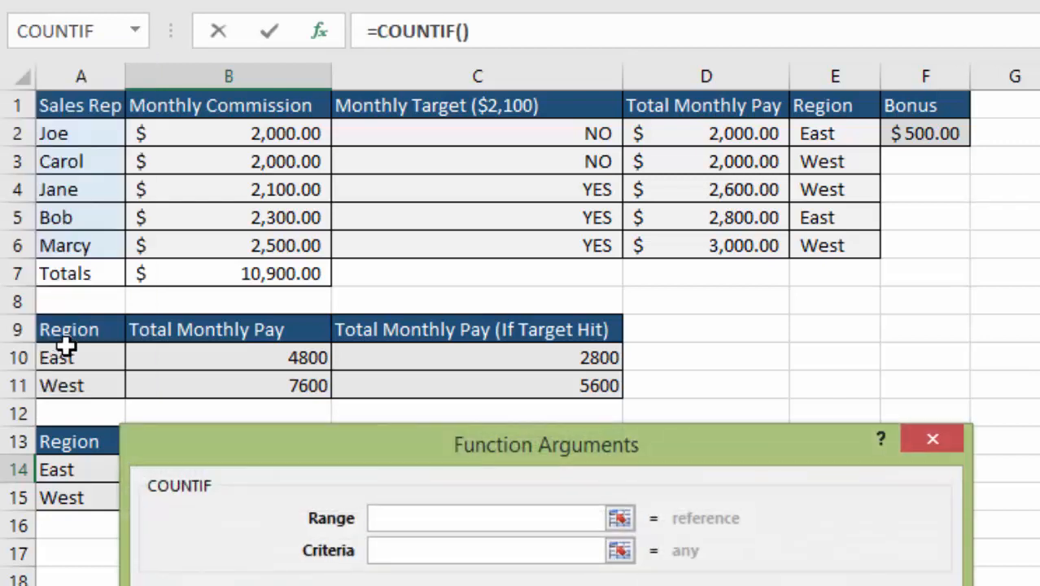
pyautogui.moveTo(406, 439); pyautogui.dragTo(609, 300)
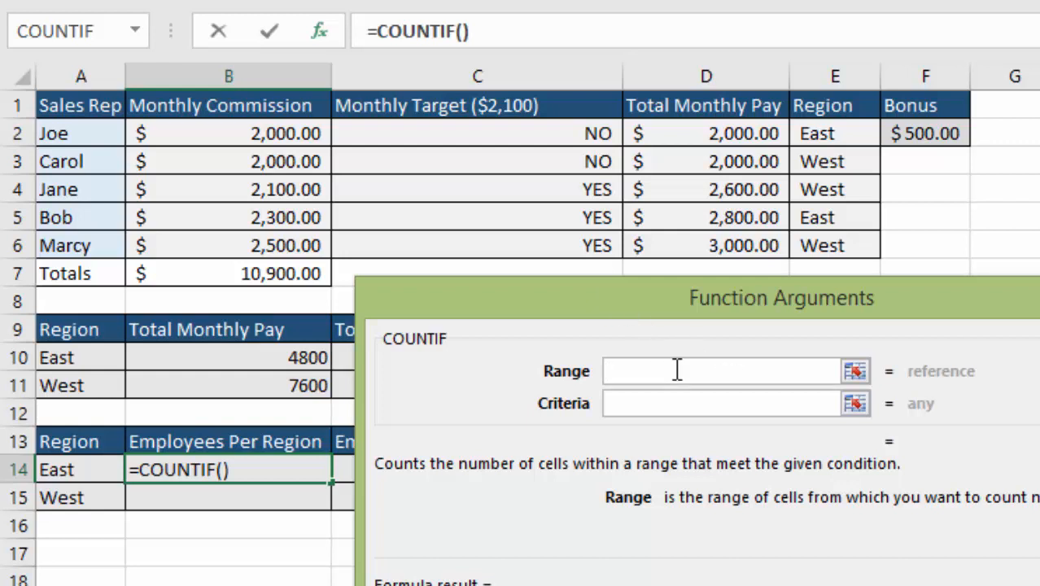
pyautogui.moveTo(827, 135); pyautogui.dragTo(832, 243)
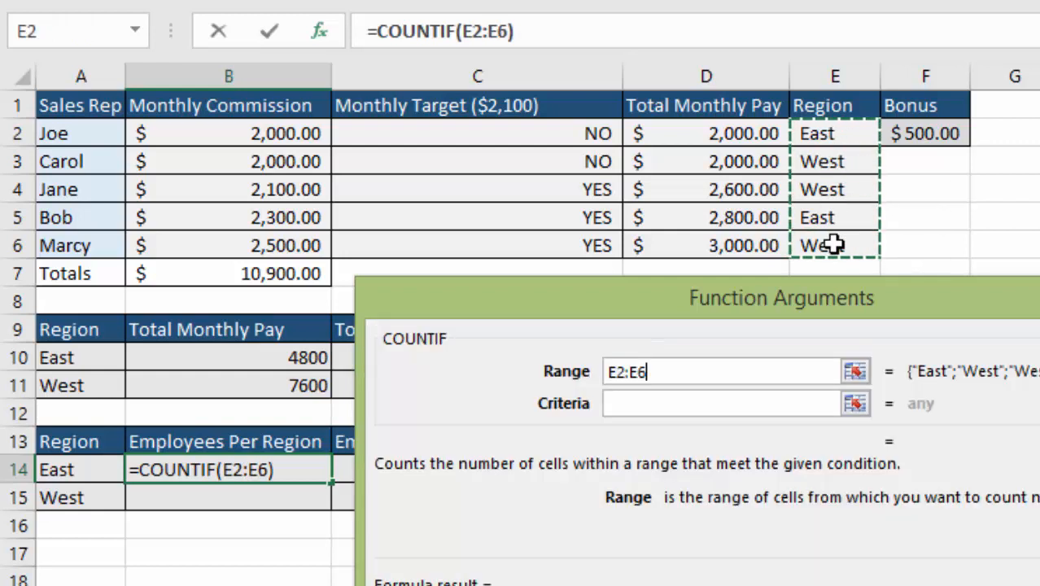
pyautogui.click(656, 407)
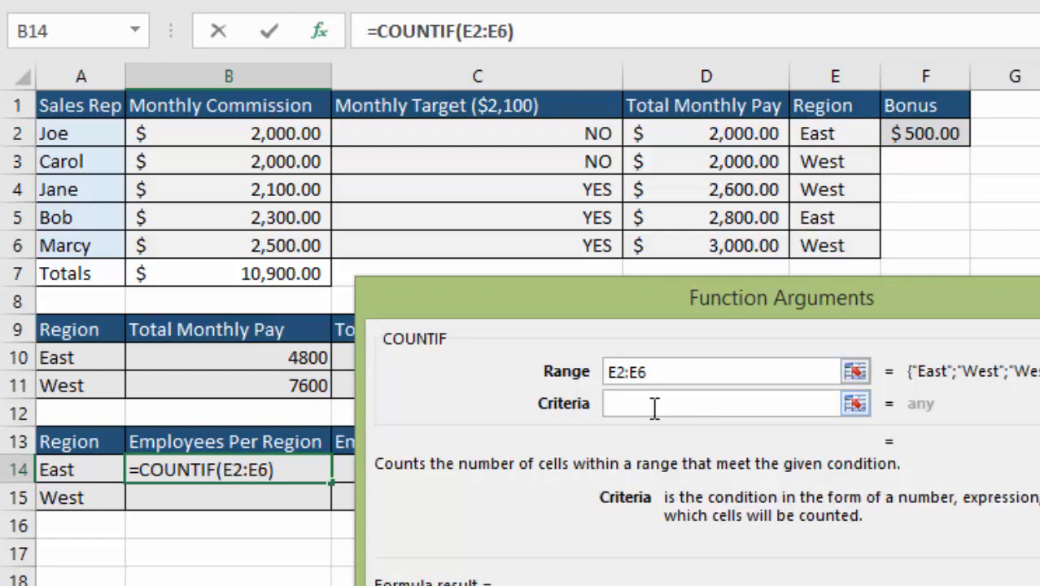
pyautogui.click(74, 469)
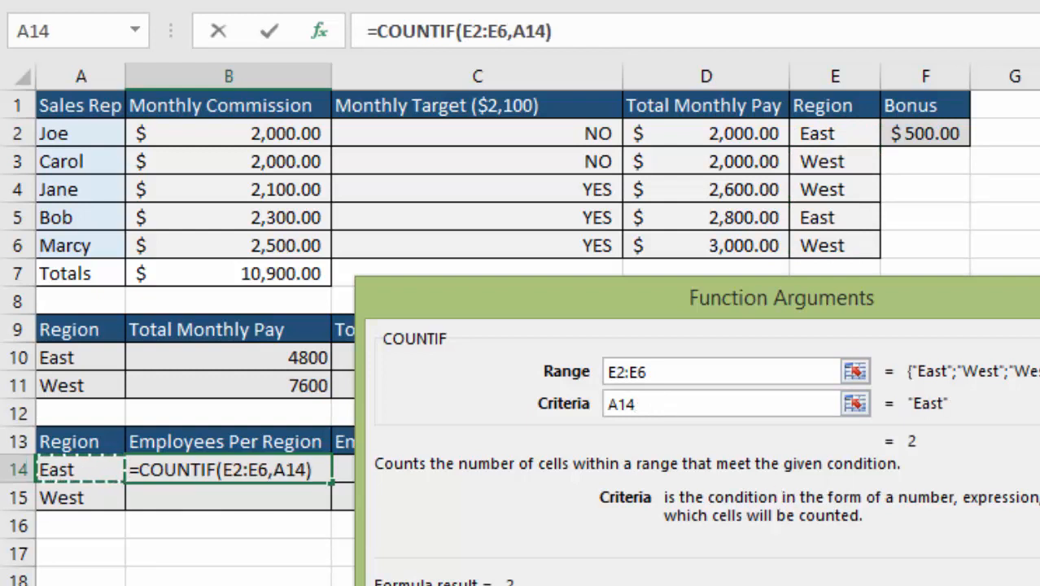
pyautogui.press('Return')
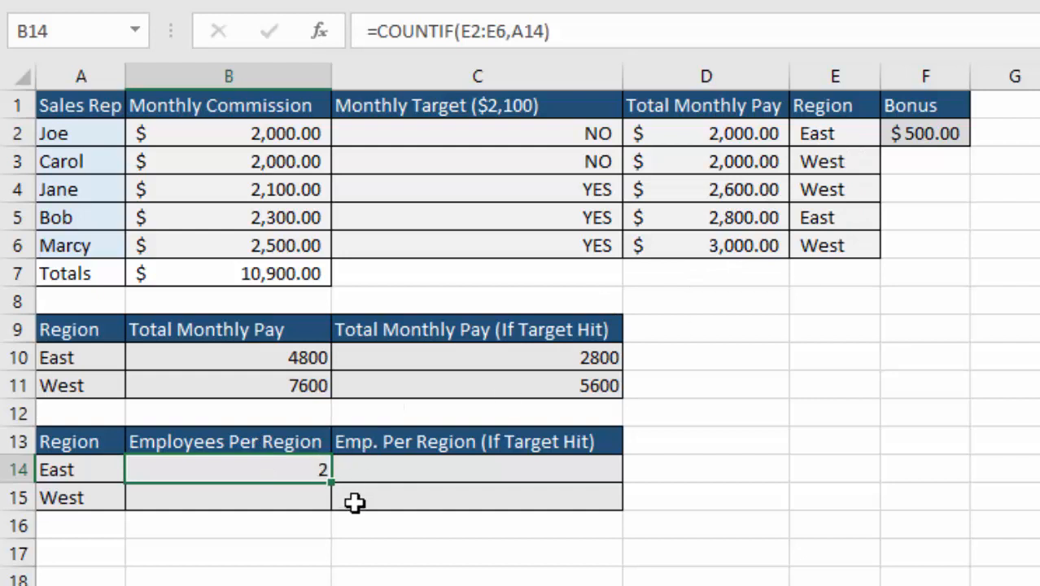
# Copy the East COUNTIF formula down to B15 for West and set its range to E2:E6
pyautogui.moveTo(331, 481); pyautogui.dragTo(338, 504)
pyautogui.click(238, 498)
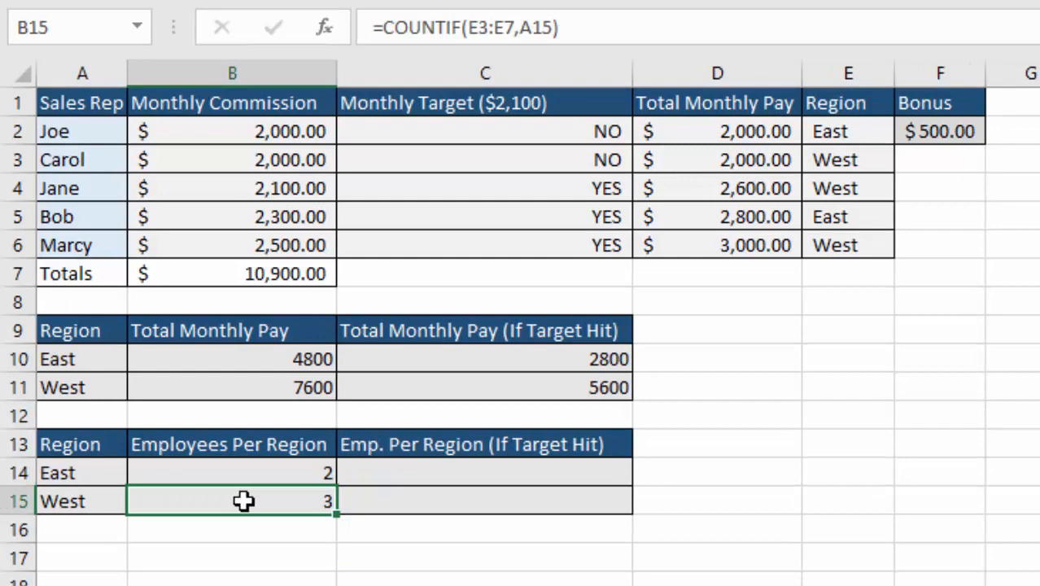
pyautogui.doubleClick(244, 501)
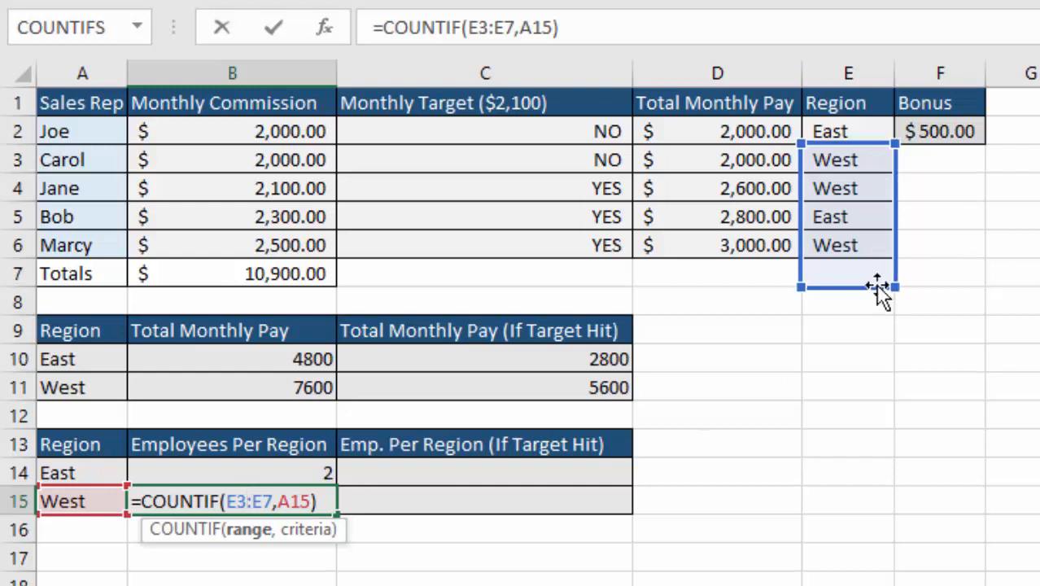
pyautogui.click(274, 499)
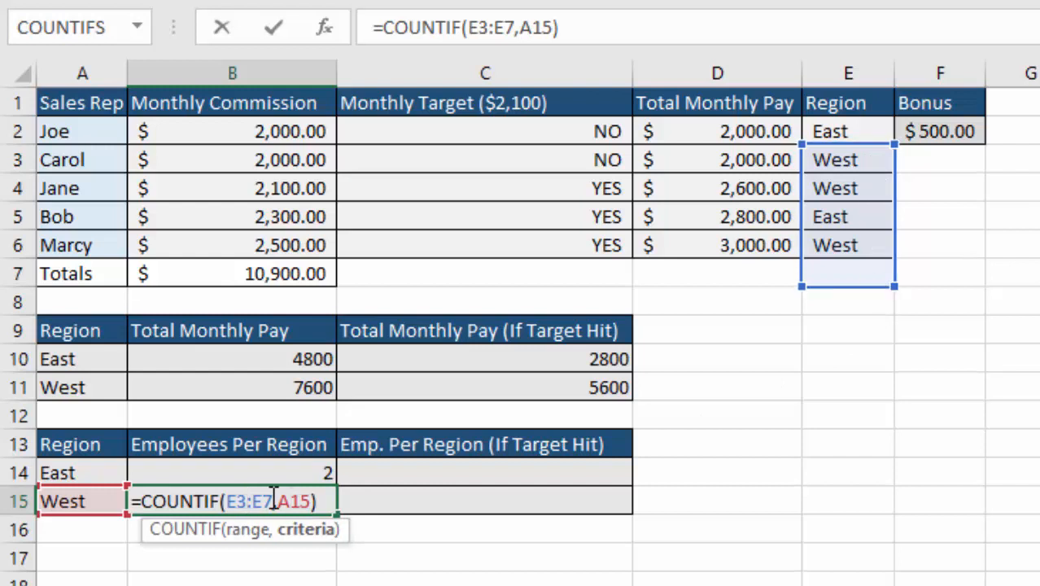
pyautogui.moveTo(273, 500); pyautogui.dragTo(230, 499)
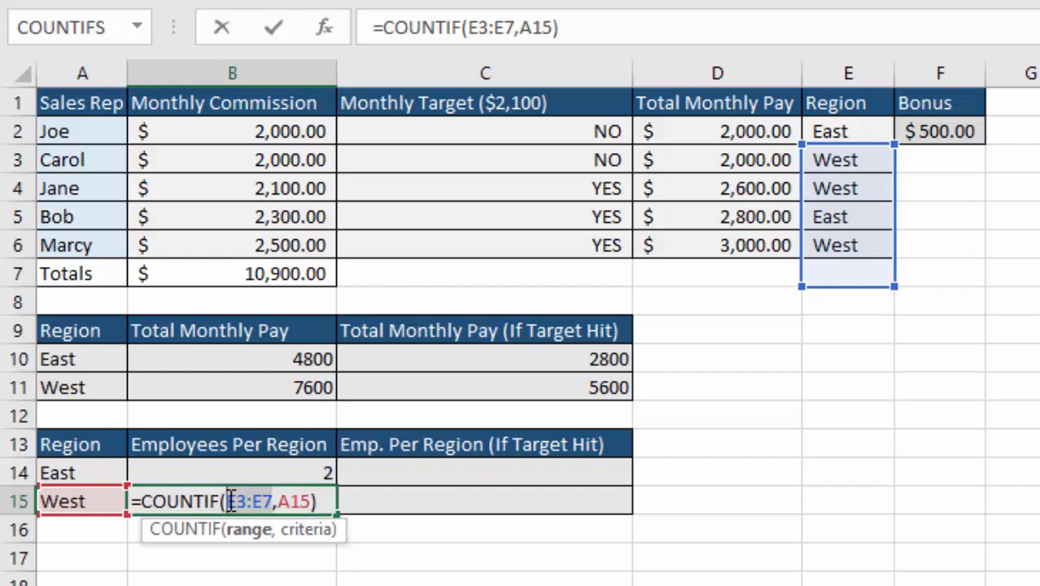
pyautogui.press('BackSpace')
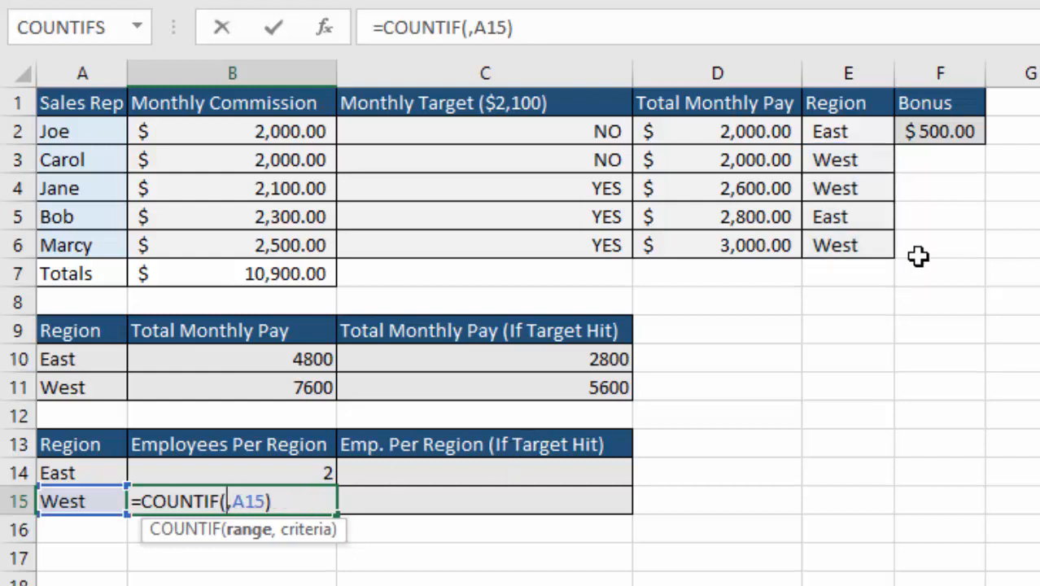
pyautogui.moveTo(847, 134); pyautogui.dragTo(855, 249)
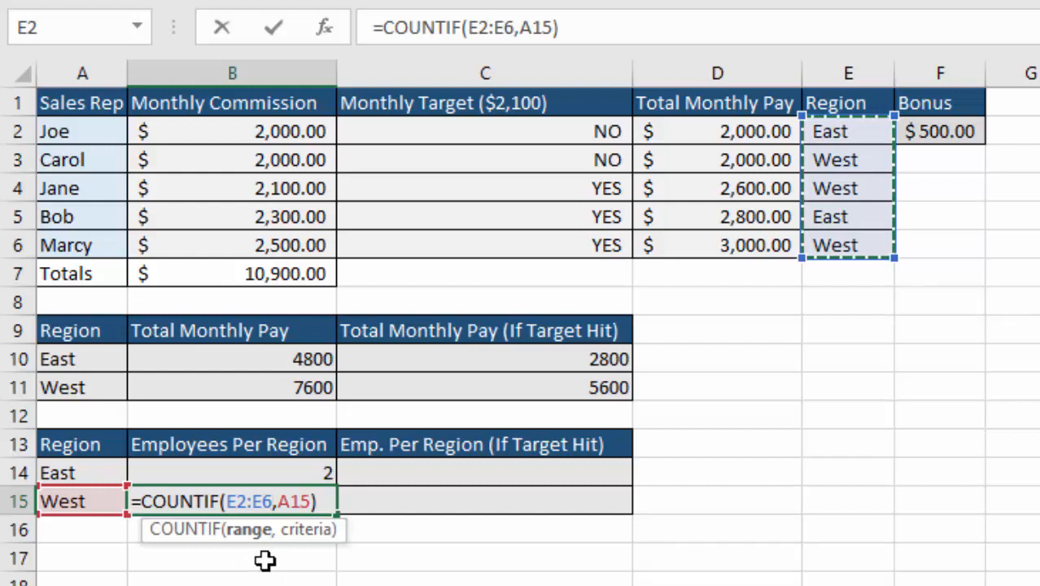
pyautogui.press('Return')
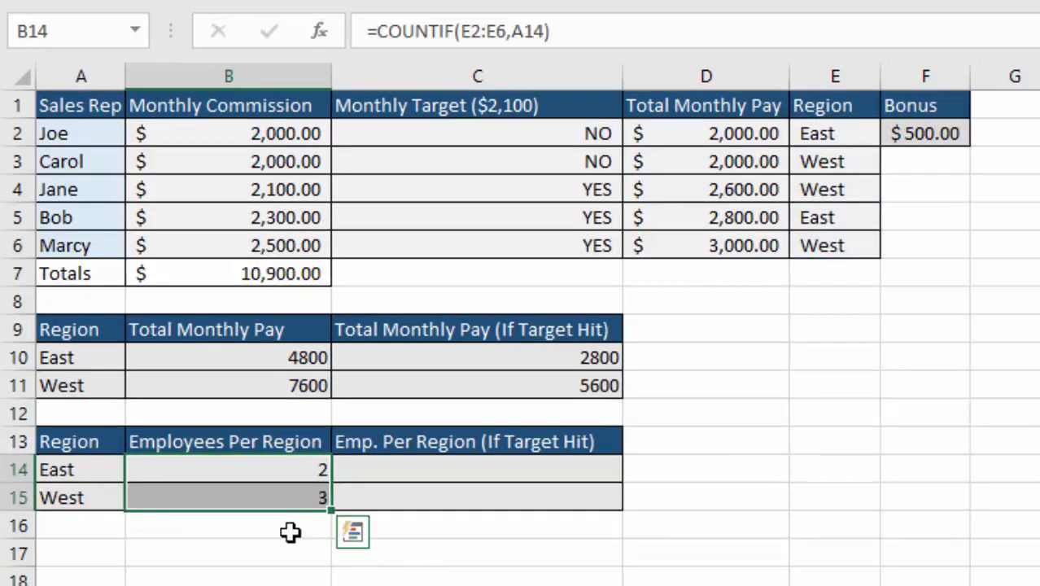
pyautogui.click(274, 502)
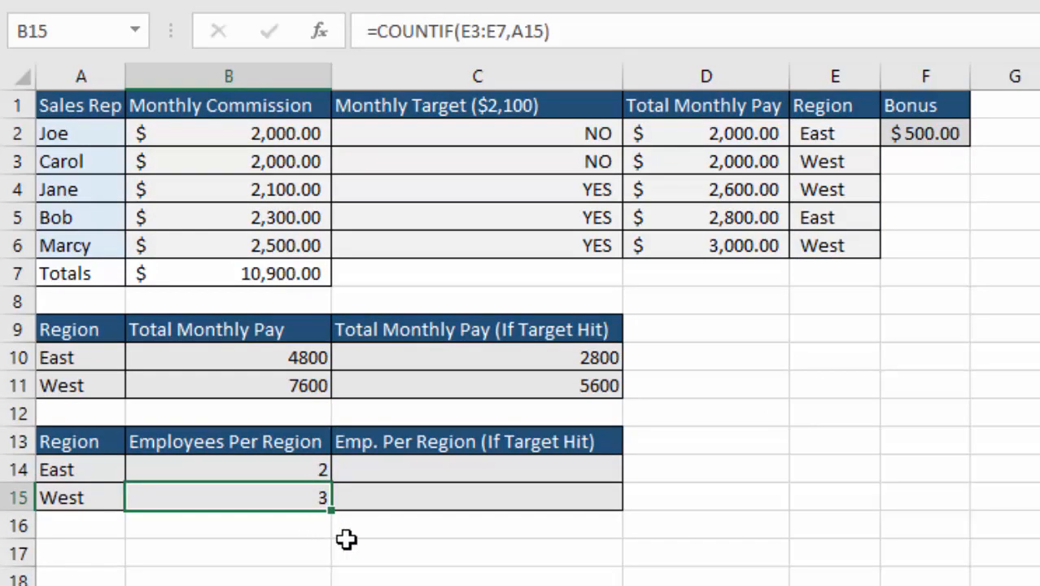
# Start a COUNTIFS formula in C14 with E2:E6 as the first criteria range and A14 as its criterion
pyautogui.click(492, 473)
pyautogui.write('=')
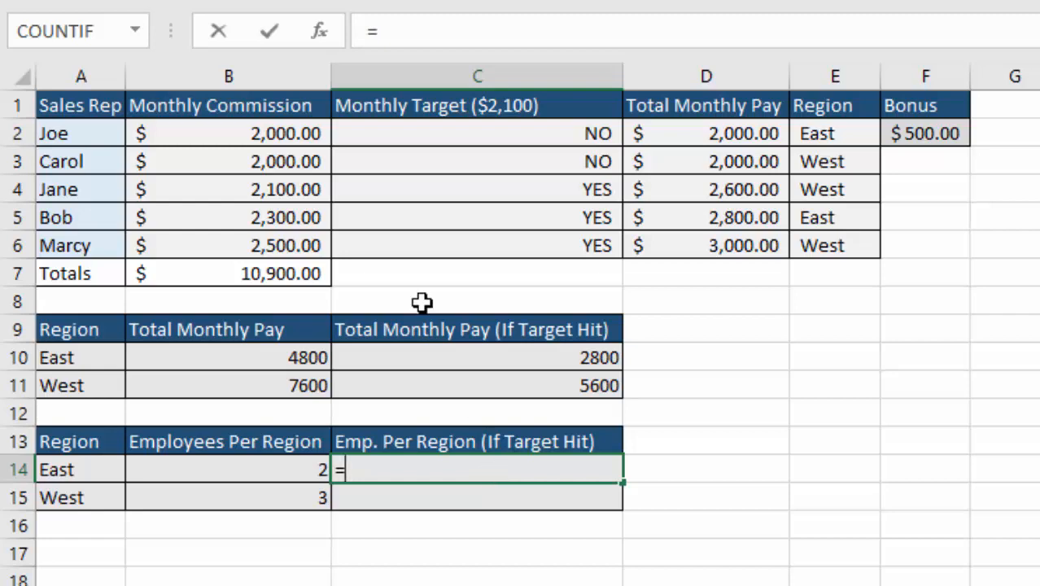
pyautogui.click(135, 33)
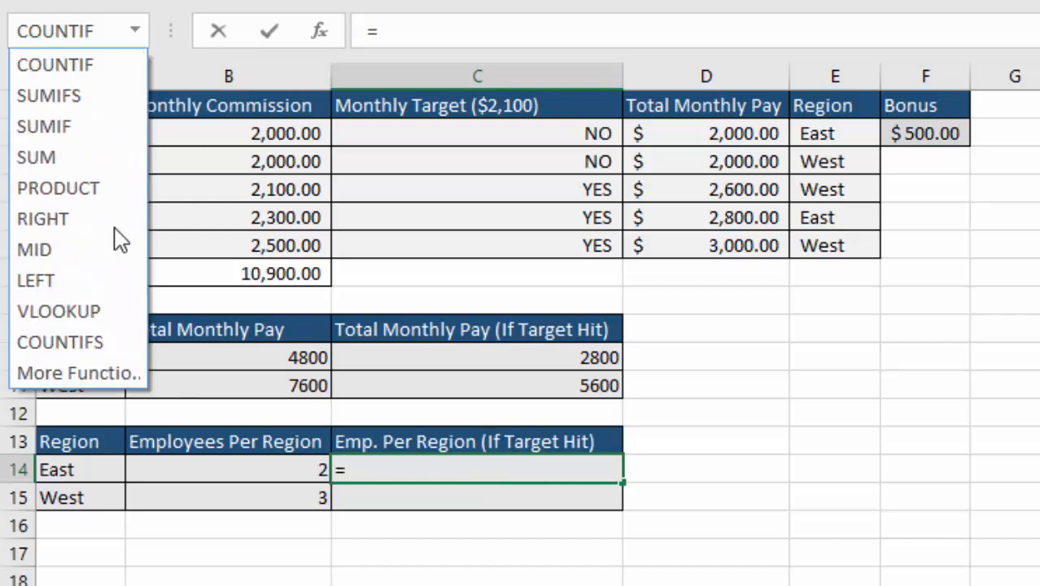
pyautogui.click(97, 351)
pyautogui.moveTo(557, 244); pyautogui.dragTo(676, 279)
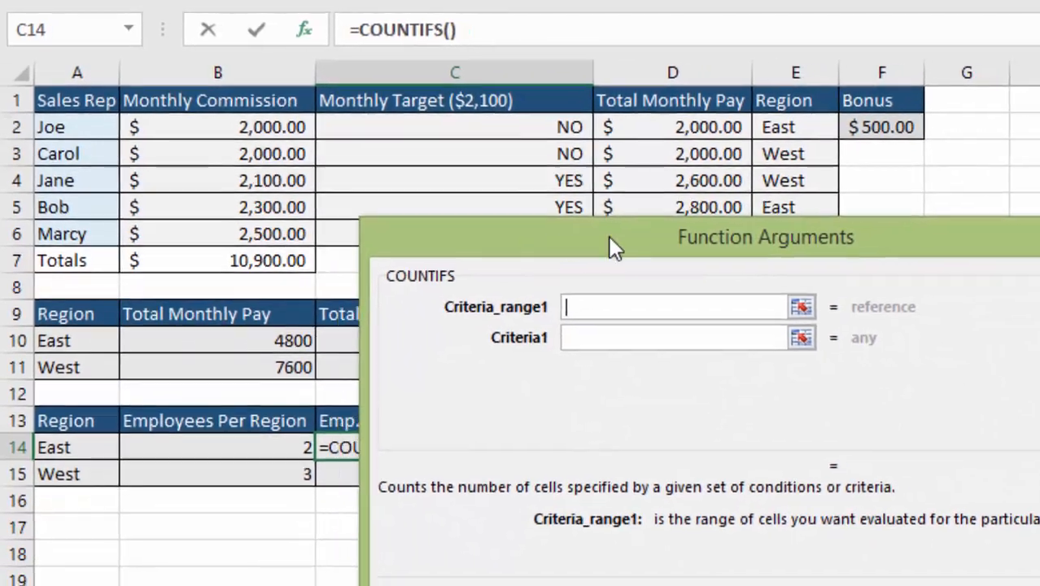
pyautogui.moveTo(753, 122); pyautogui.dragTo(757, 225)
pyautogui.click(710, 366)
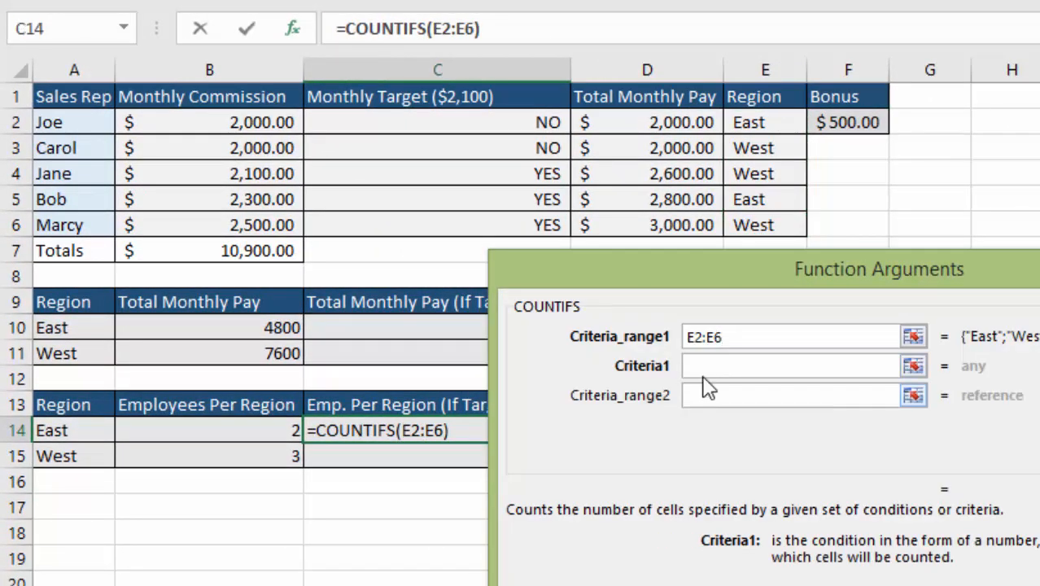
pyautogui.click(72, 432)
pyautogui.moveTo(617, 278); pyautogui.dragTo(652, 277)
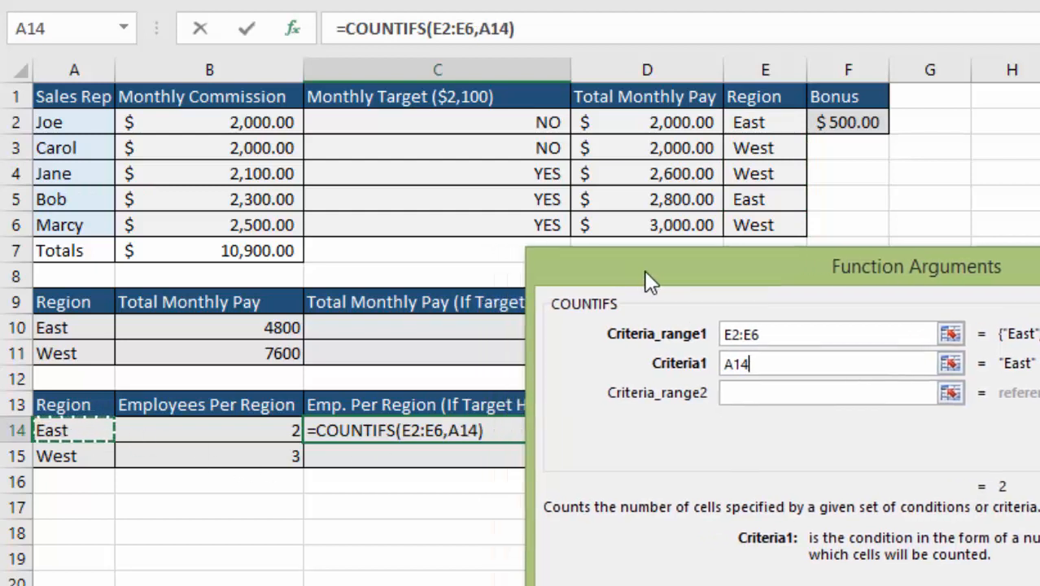
# Add C2:C6 as the second criteria range with the criterion YES and complete the COUNTIFS formula in C14
pyautogui.click(753, 394)
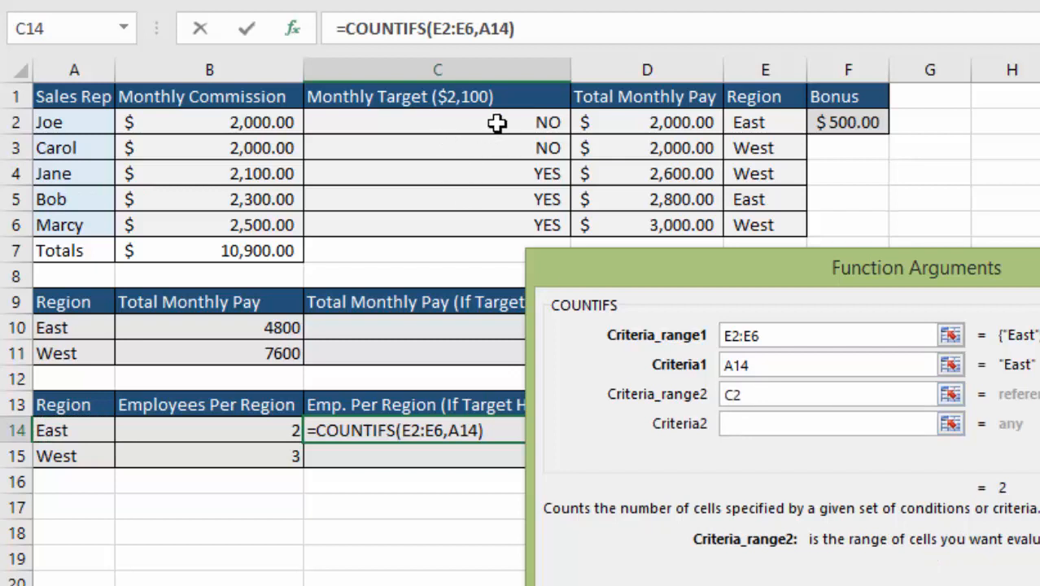
pyautogui.moveTo(497, 122); pyautogui.dragTo(496, 220)
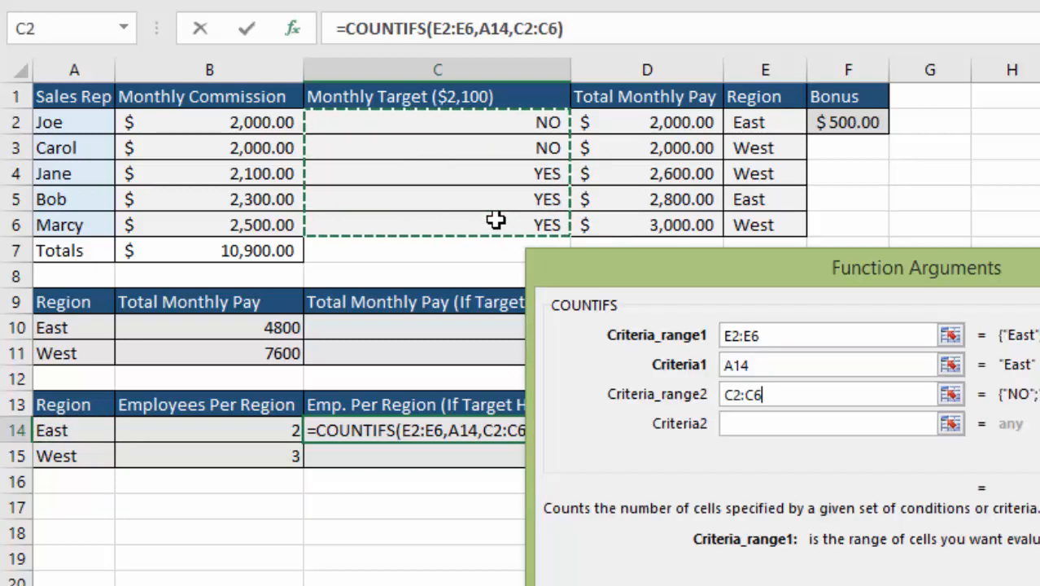
pyautogui.click(772, 423)
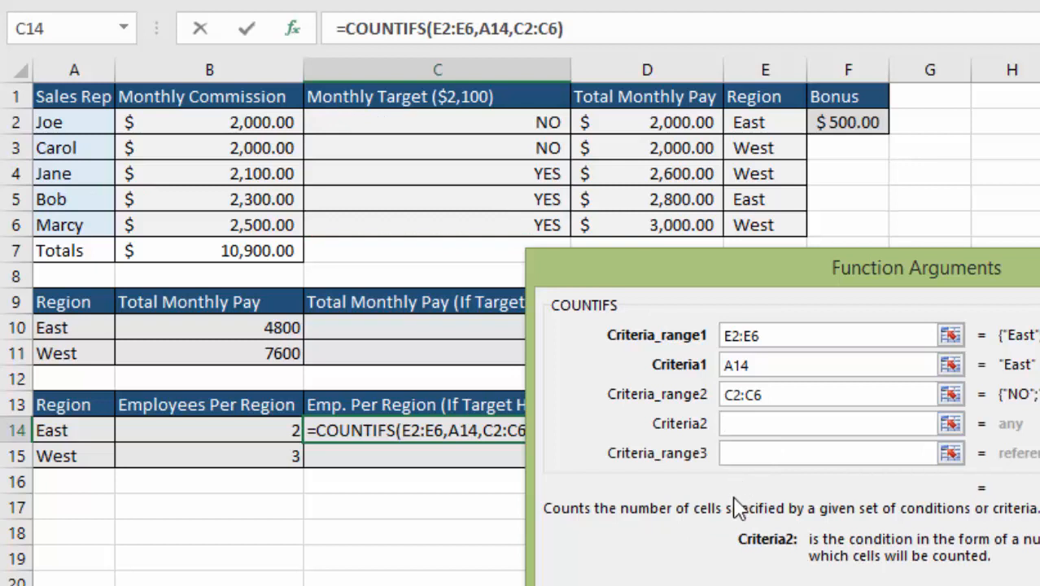
pyautogui.write('YES')
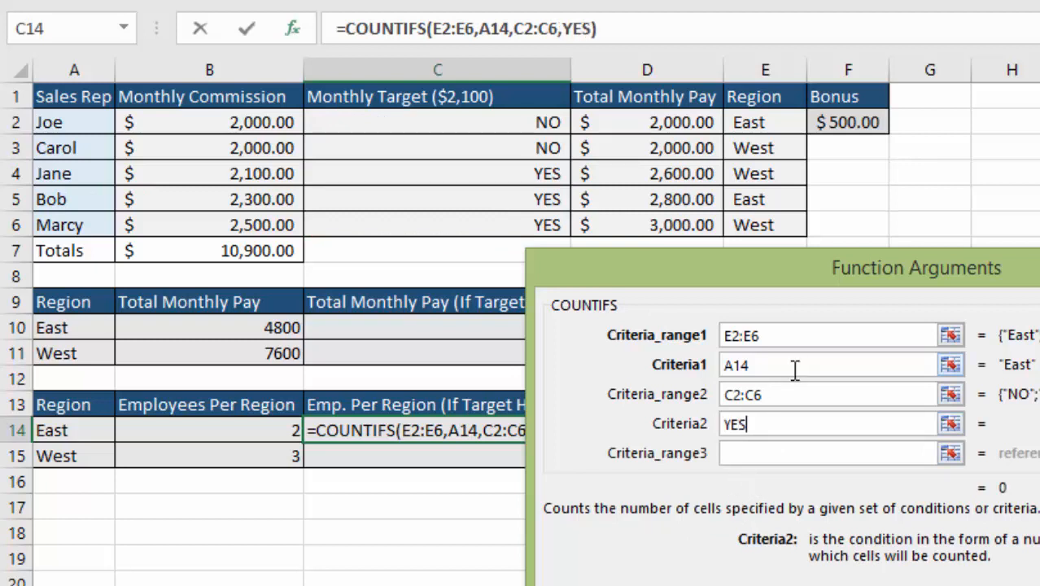
pyautogui.click(796, 367)
pyautogui.press('Return')
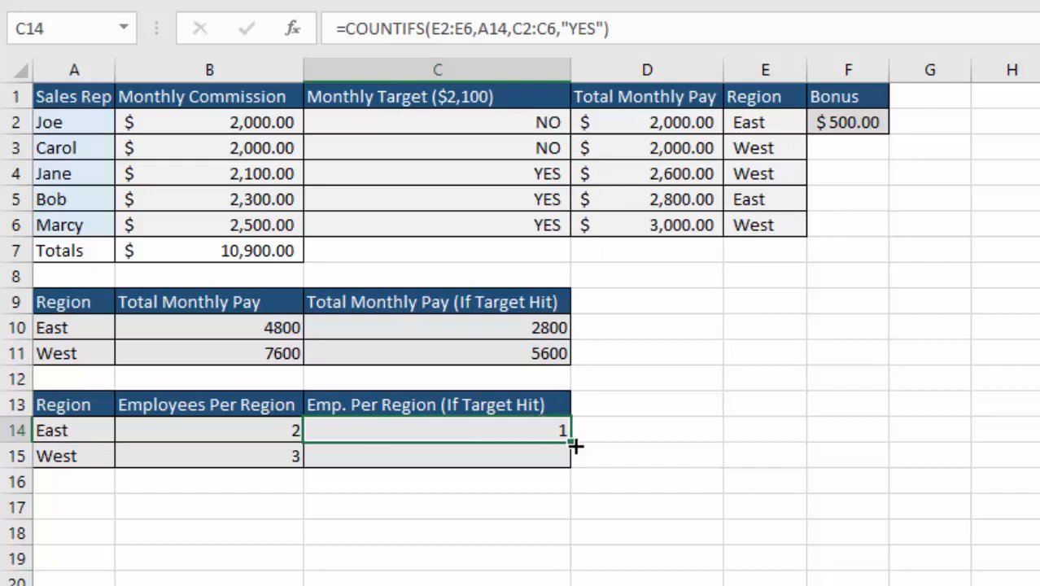
# Copy the COUNTIFS formula down to C15 and set its criteria ranges to E2:E6 and C2:C6
pyautogui.moveTo(571, 446); pyautogui.dragTo(570, 466)
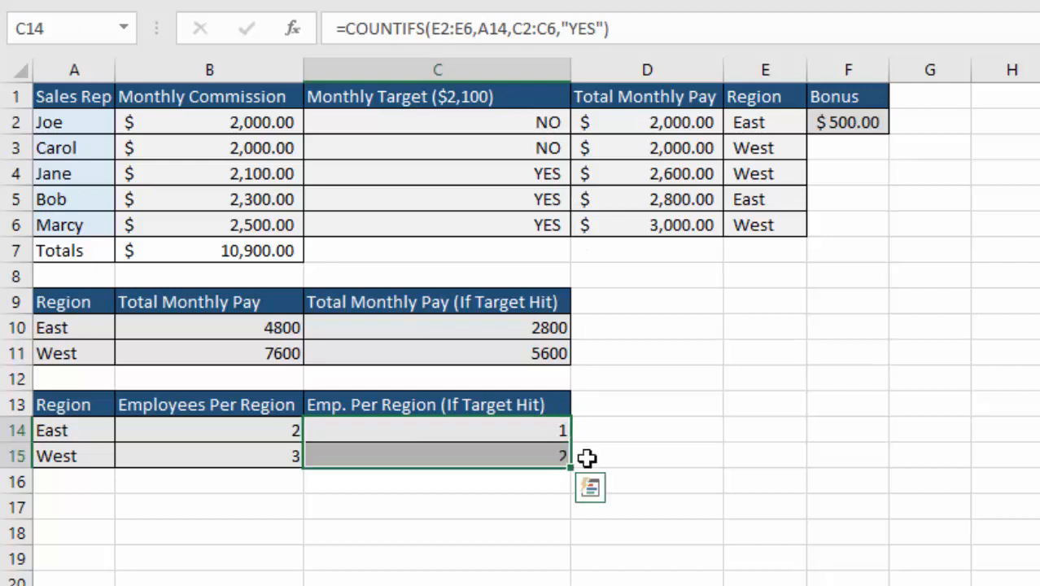
pyautogui.click(454, 455)
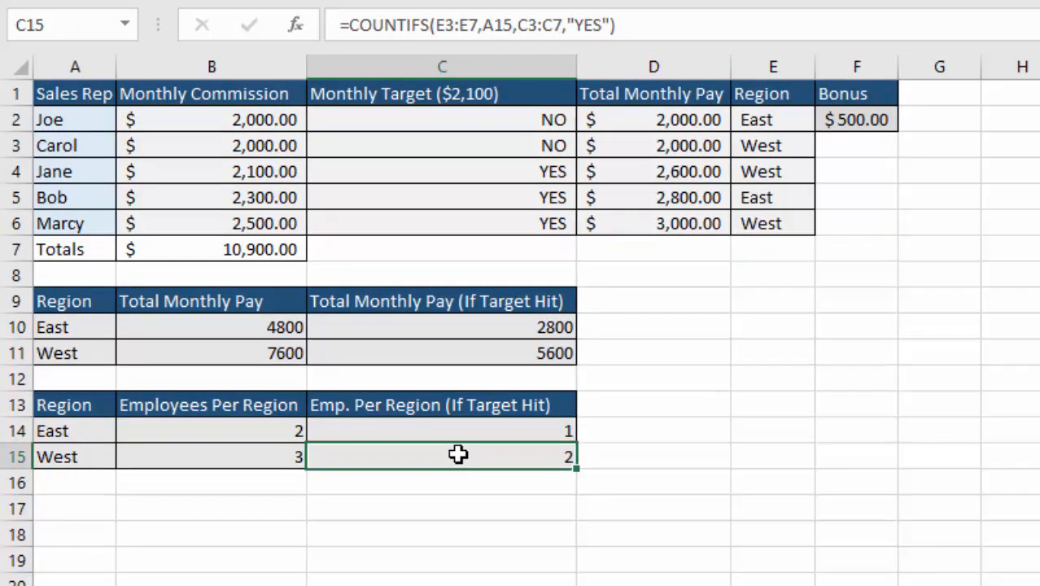
pyautogui.doubleClick(448, 458)
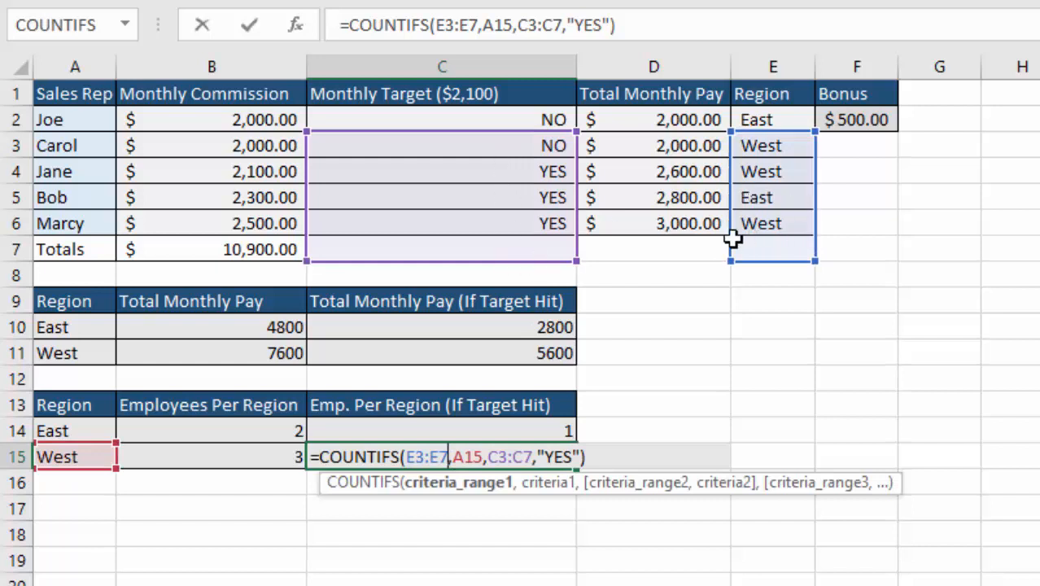
pyautogui.moveTo(448, 457); pyautogui.dragTo(405, 456)
pyautogui.moveTo(771, 223); pyautogui.dragTo(773, 119)
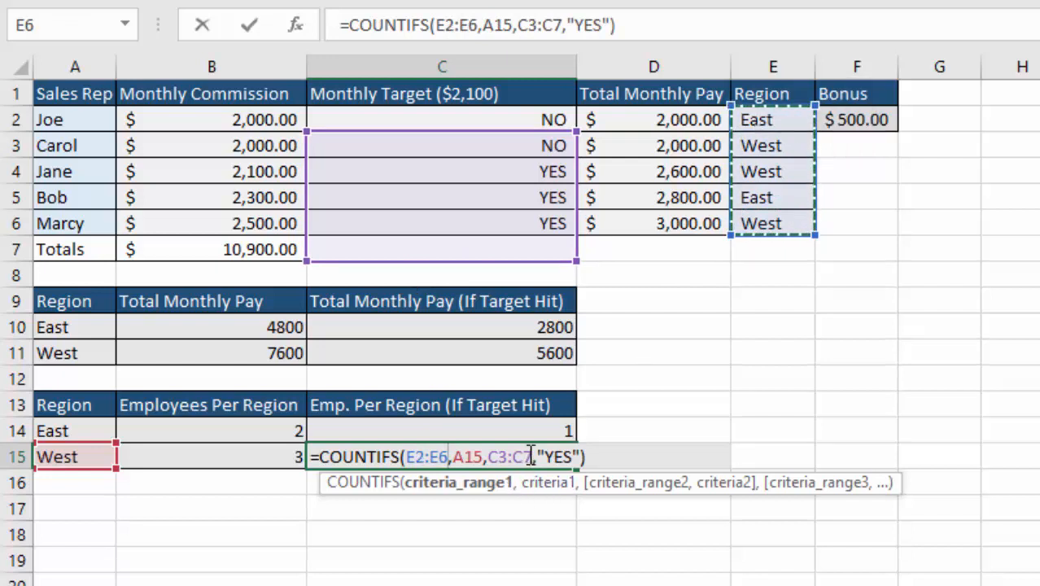
pyautogui.moveTo(531, 457); pyautogui.dragTo(486, 457)
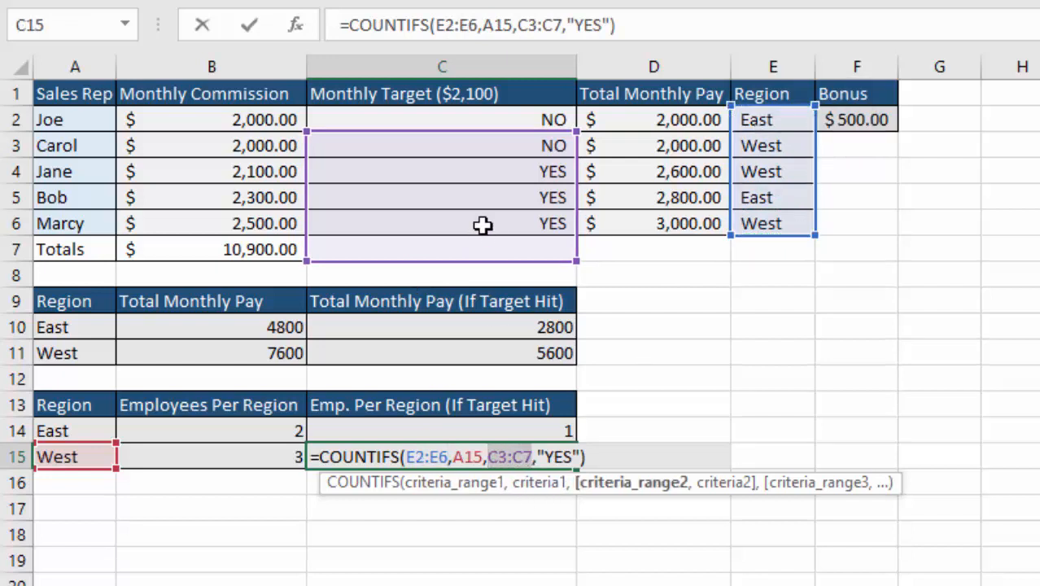
pyautogui.moveTo(483, 223); pyautogui.dragTo(483, 123)
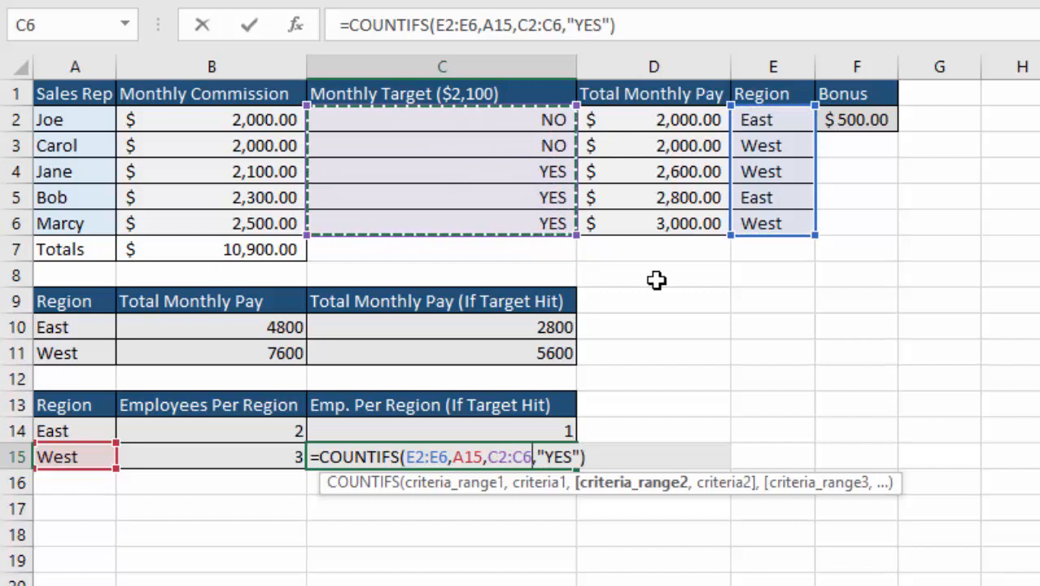
pyautogui.press('Return')
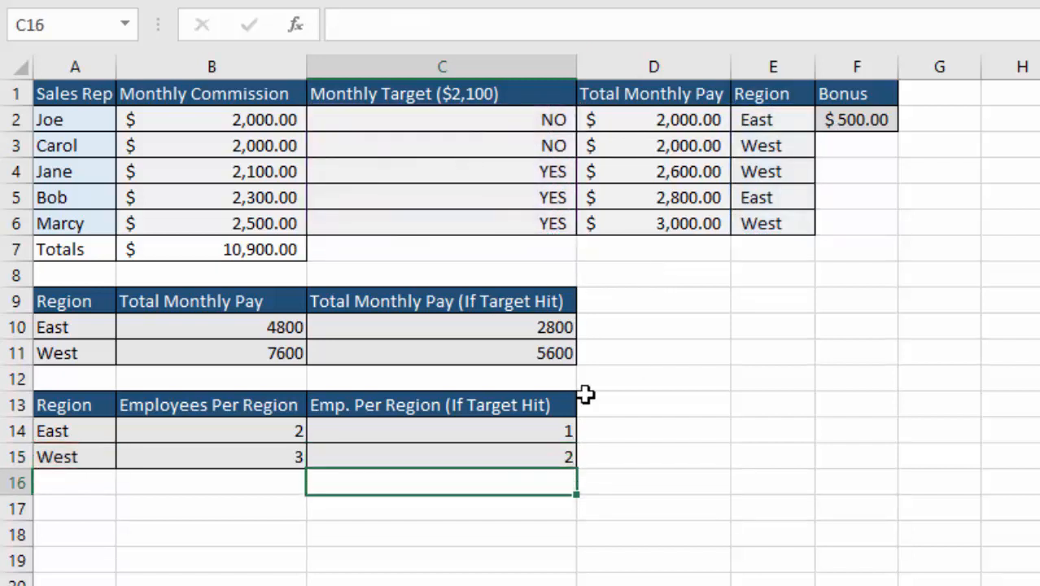
# Examine the cell references used by the COUNTIFS formulas in C15 and C14
pyautogui.doubleClick(407, 457)
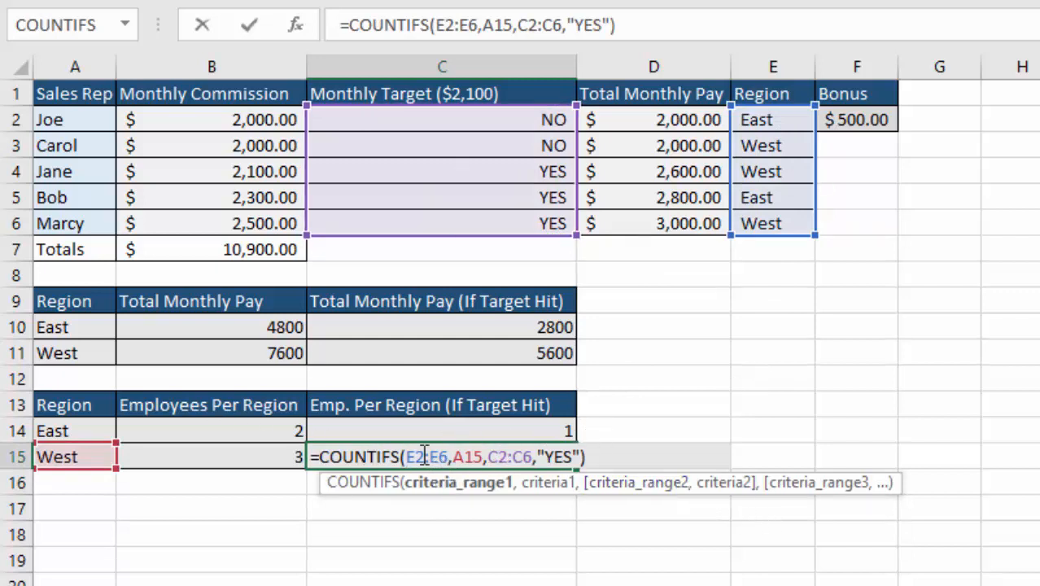
pyautogui.click(506, 430)
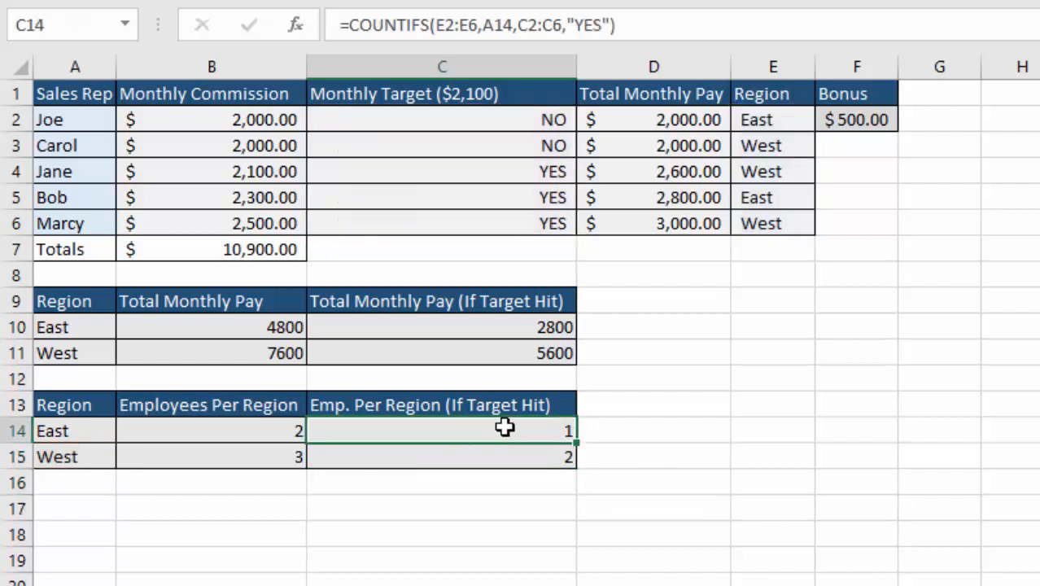
pyautogui.doubleClick(484, 432)
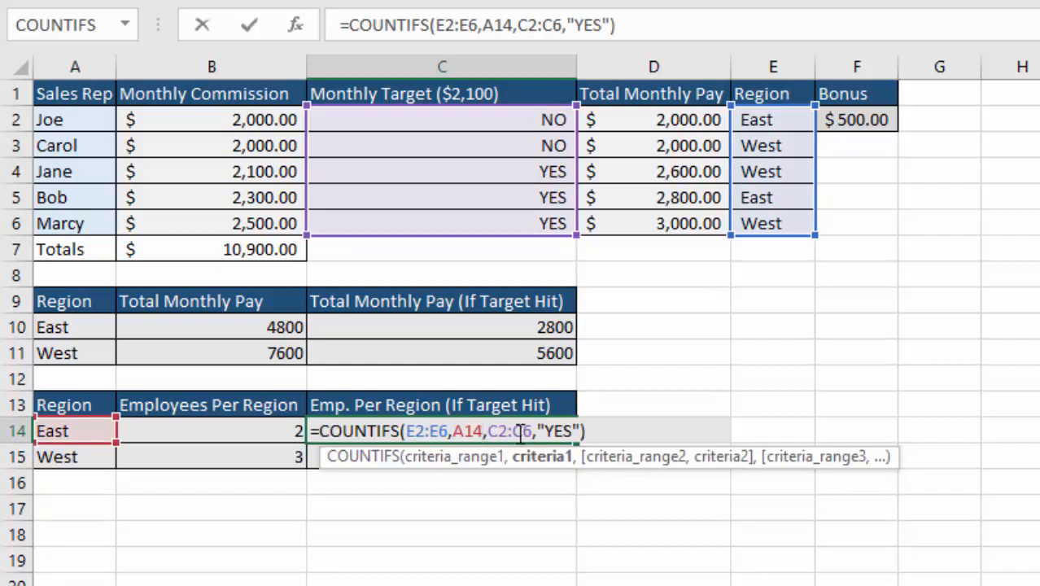
pyautogui.doubleClick(496, 430)
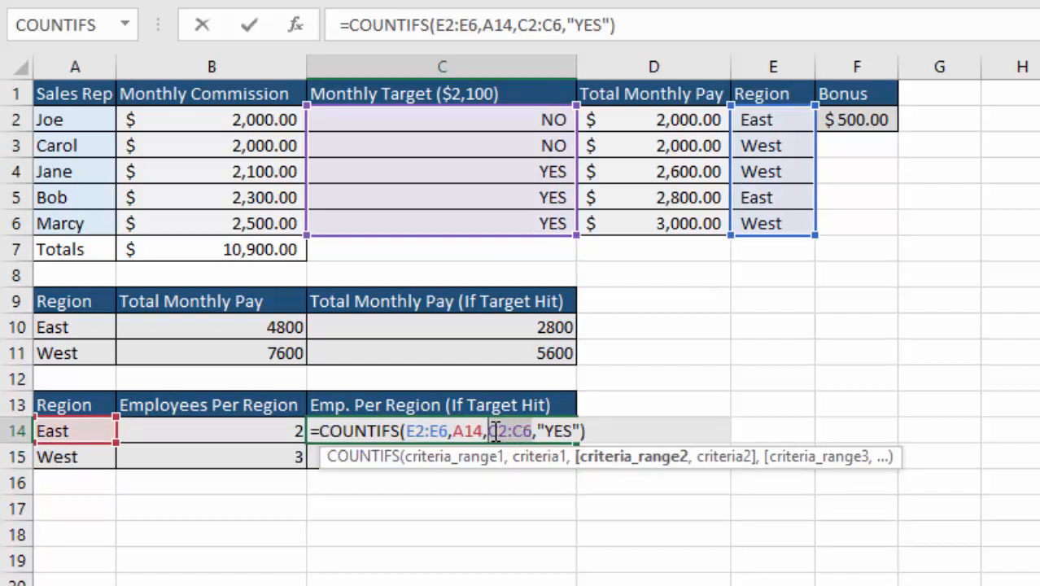
pyautogui.press('F4')
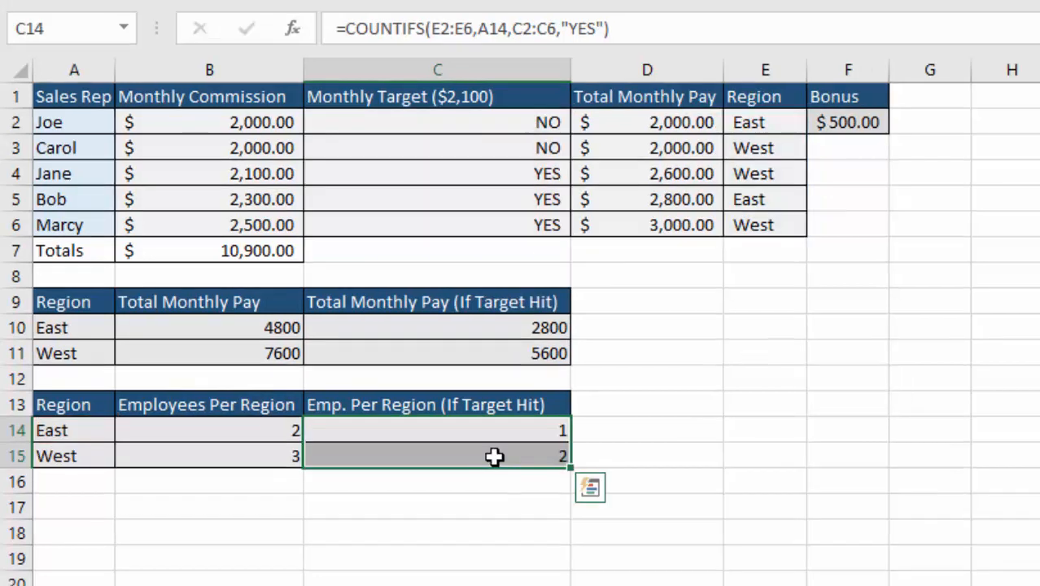
pyautogui.click(508, 471)
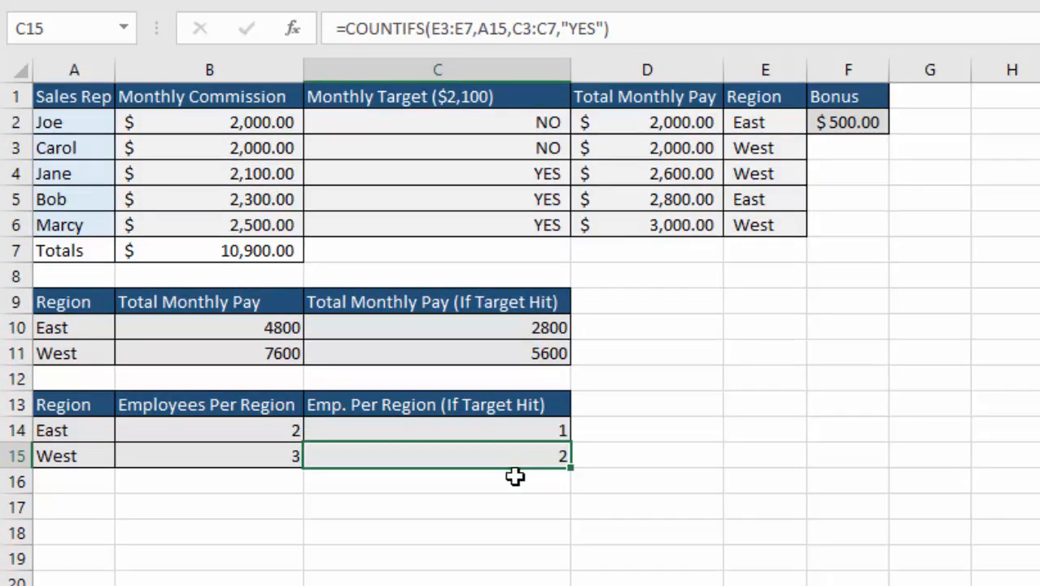